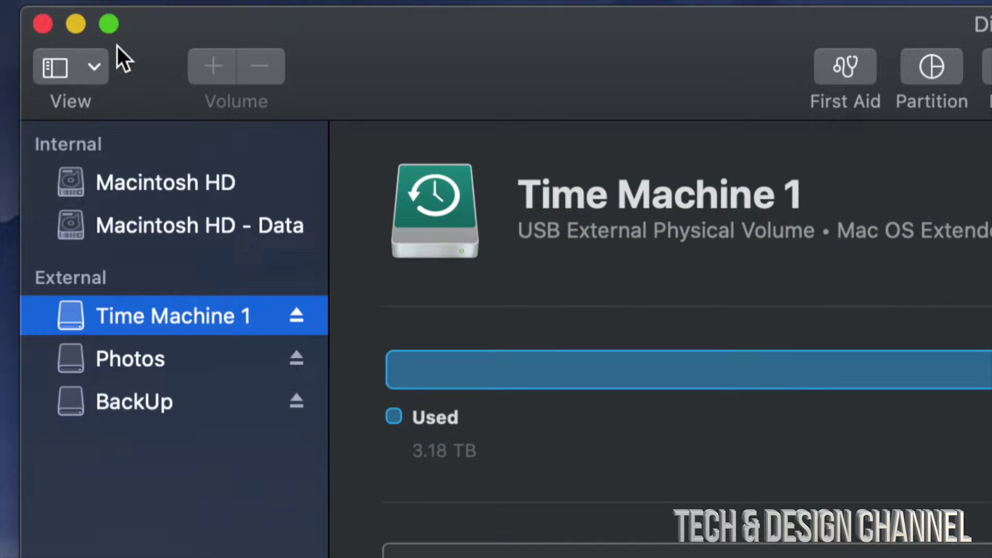
Step: Show all devices in the sidebar and select the whole WD Elements 25A3 Media disk
click(94, 62)
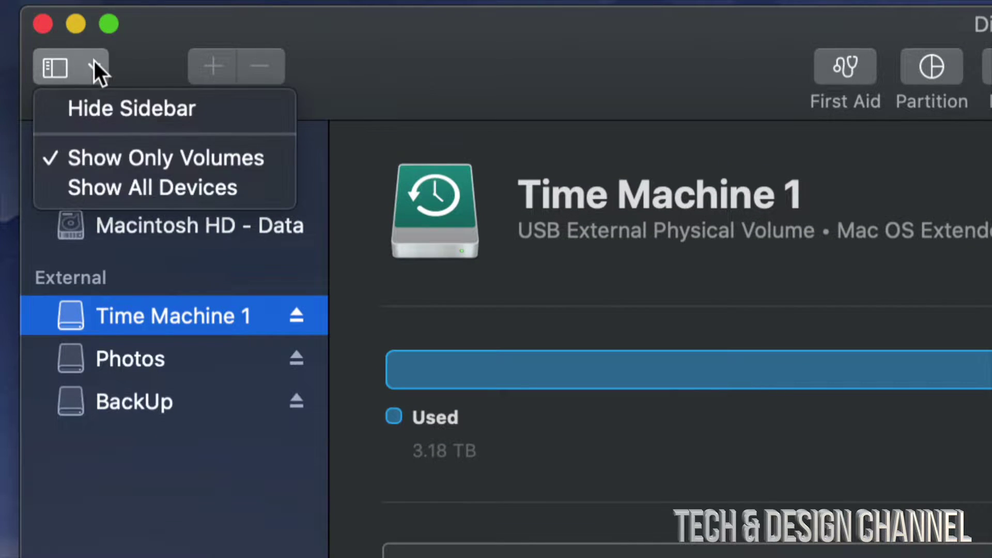
click(101, 194)
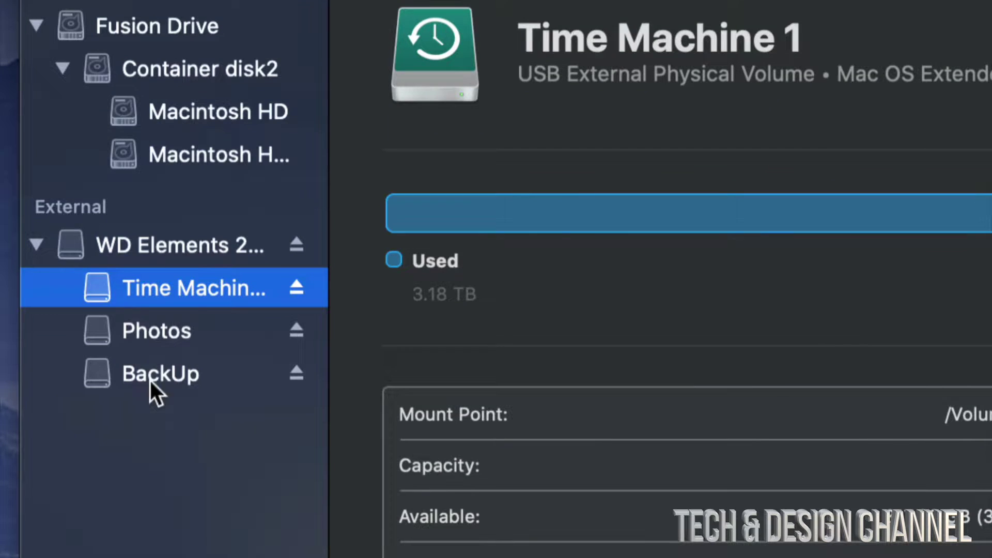
click(114, 248)
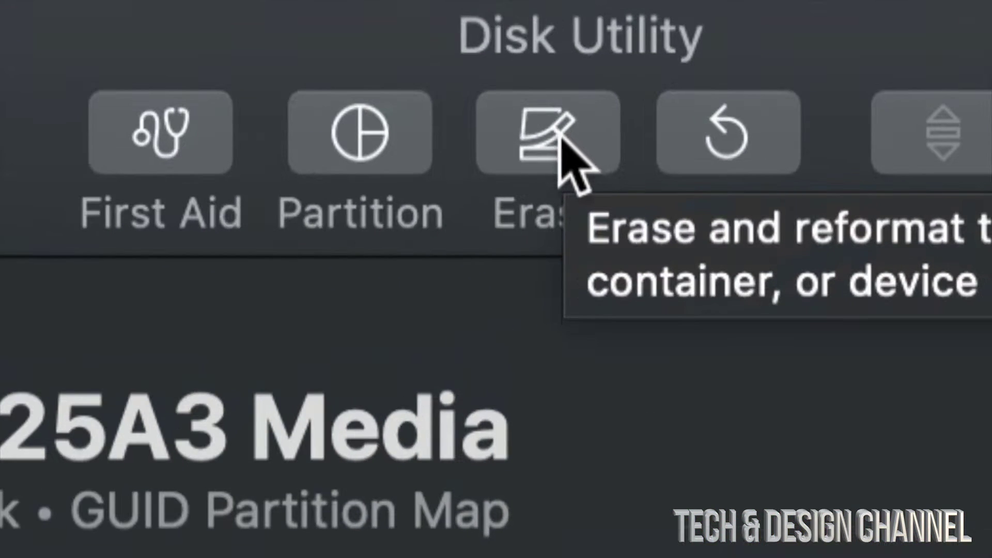
Step: Set up erasing the WD Elements disk as ExFAT, GUID Partition Map, named Untitled
click(544, 134)
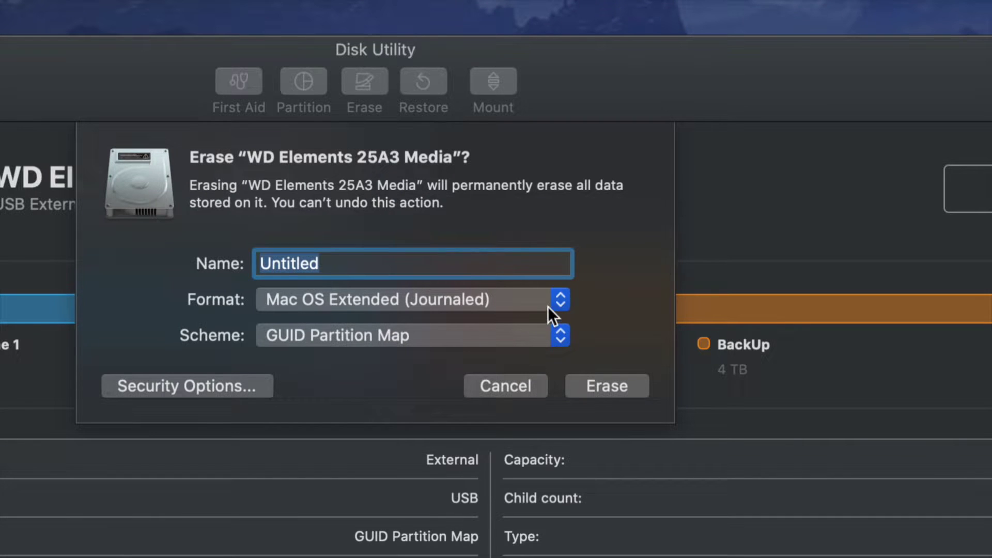
click(554, 302)
click(501, 299)
click(556, 300)
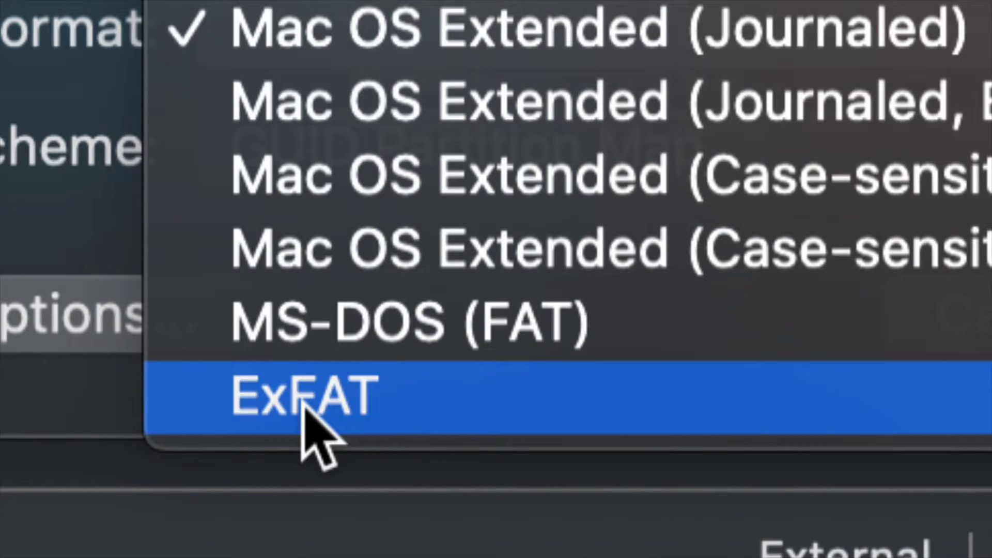
click(304, 404)
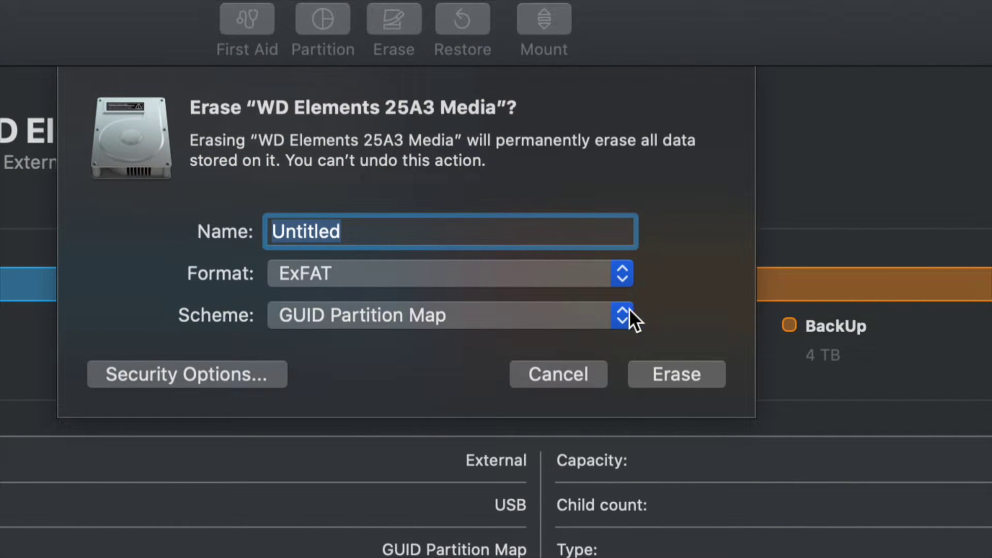
click(624, 313)
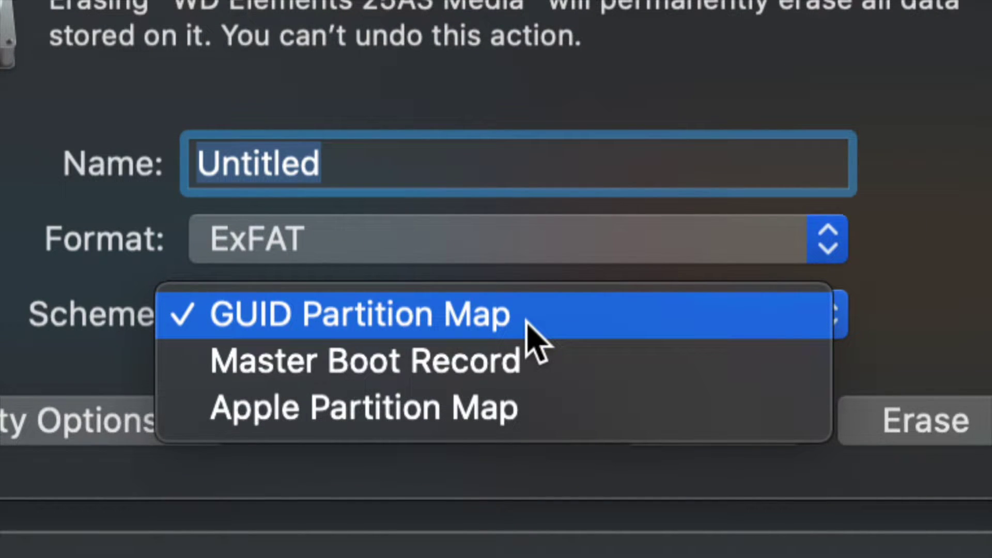
click(357, 318)
click(387, 323)
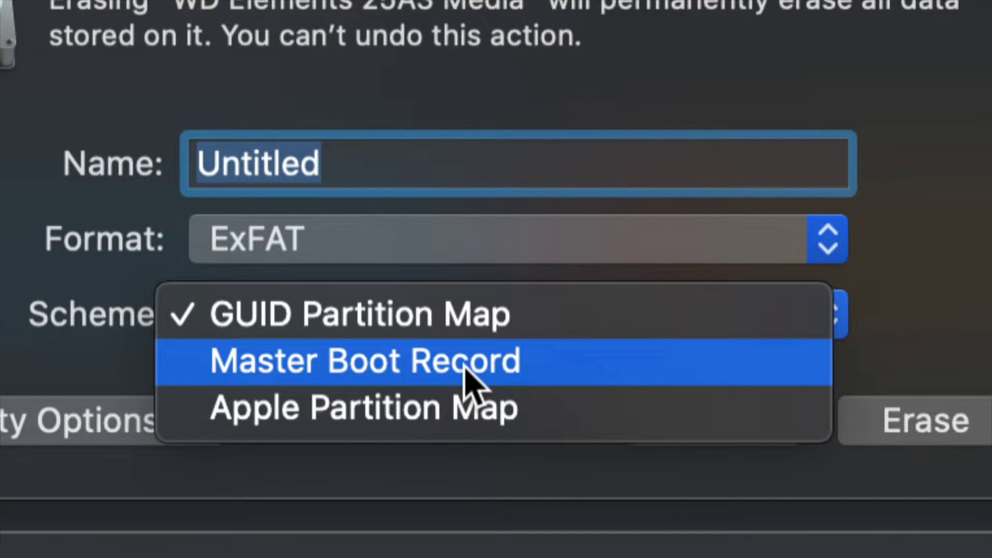
click(454, 322)
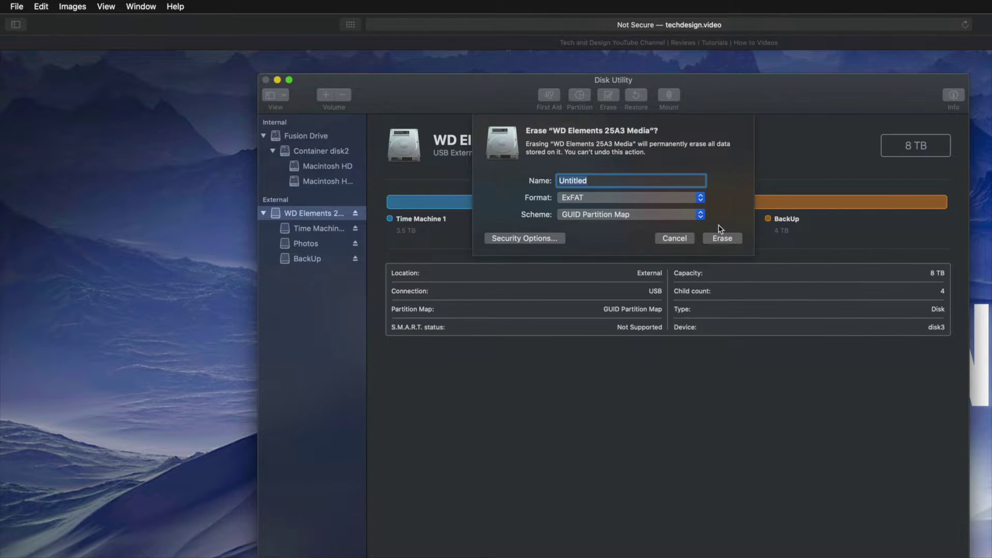
Step: Erase the disk into one 8 TB ExFAT Untitled volume, then reselect the whole disk
click(723, 239)
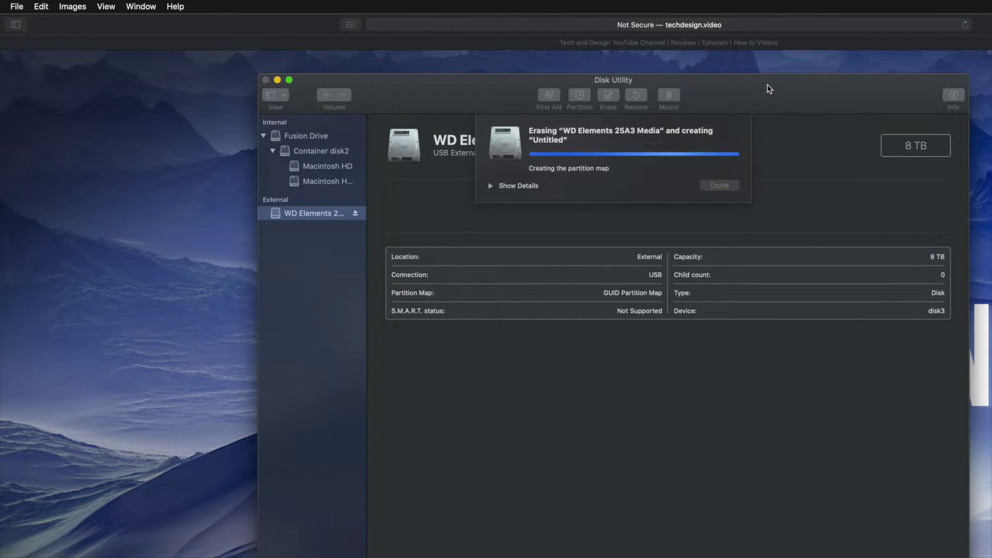
drag(769, 88, 608, 89)
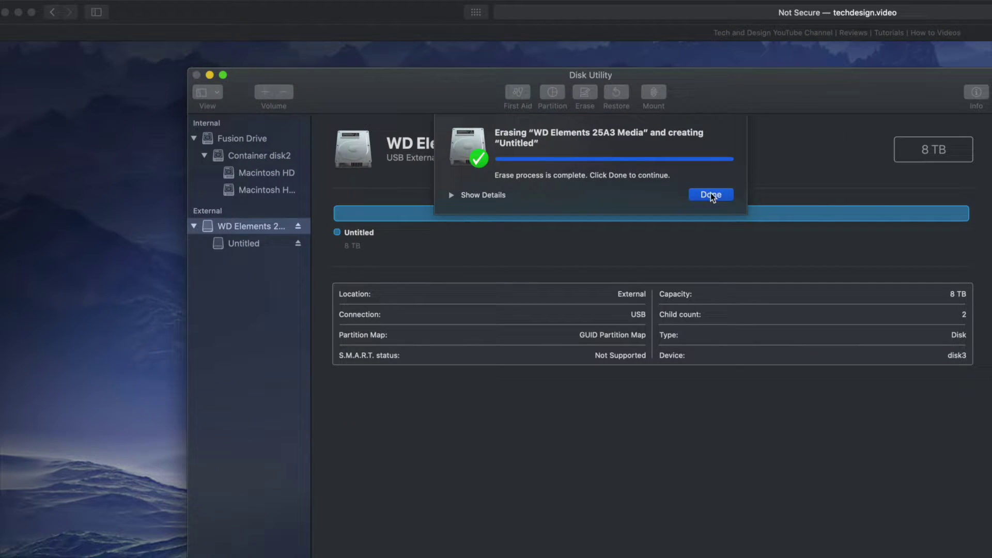
click(711, 194)
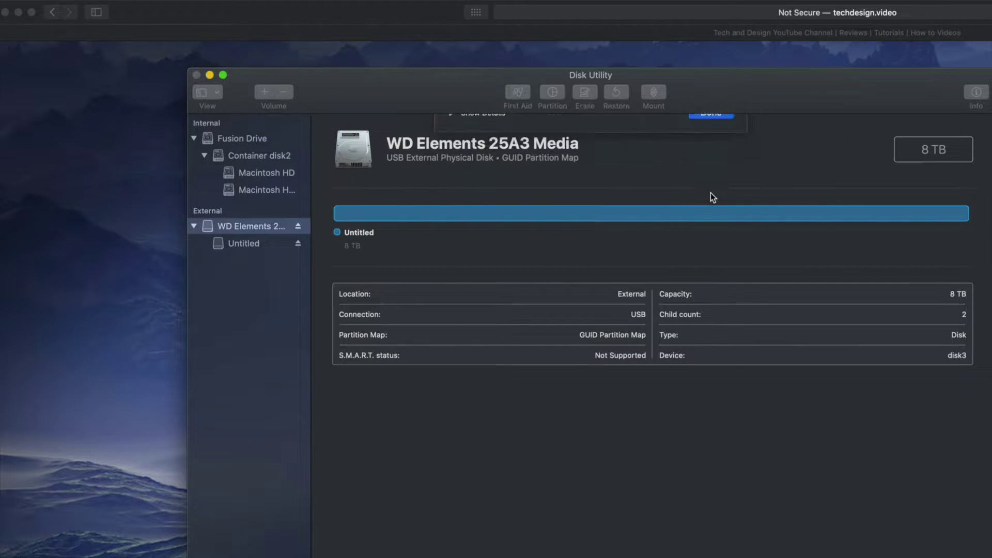
click(251, 245)
click(241, 230)
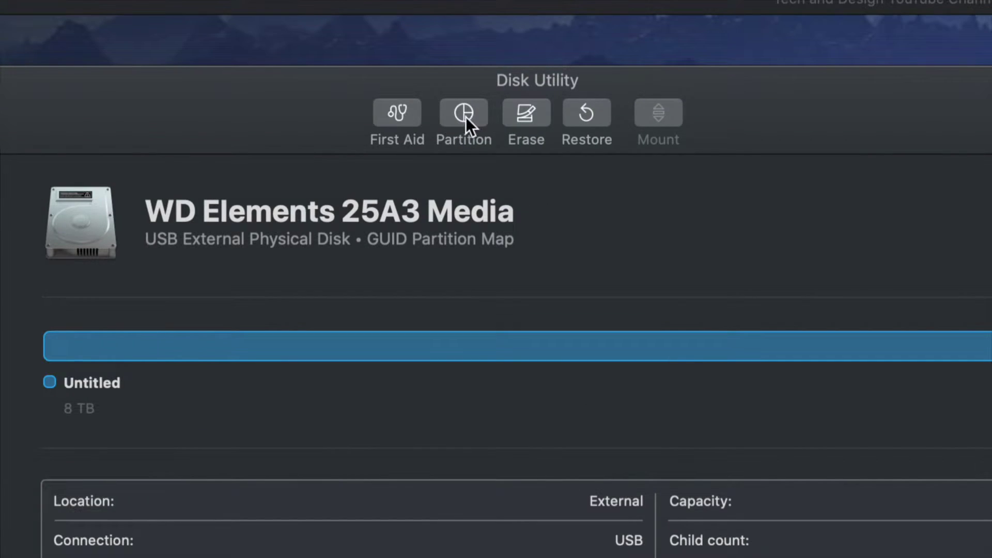
Step: Start partitioning the disk with a first partition size of 2 TB
click(464, 117)
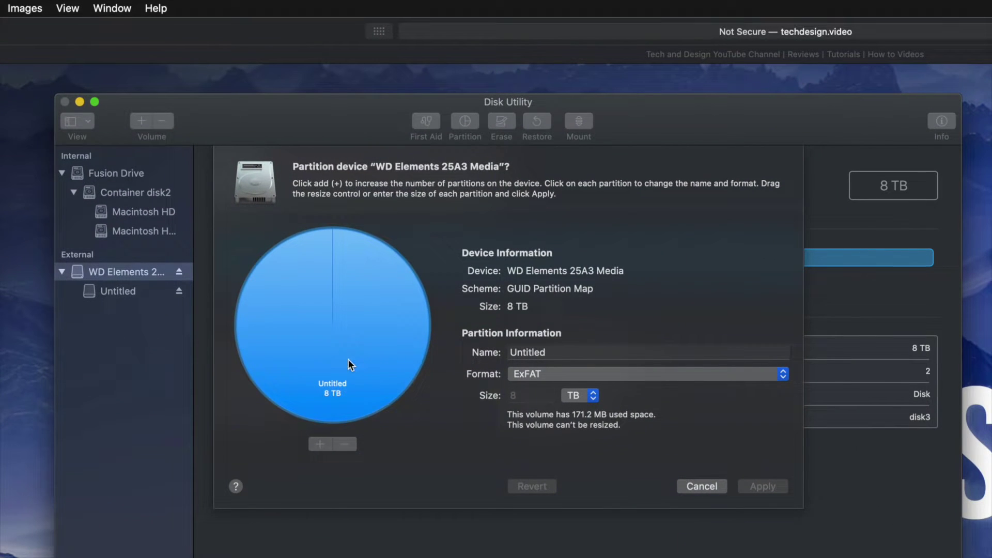
click(560, 352)
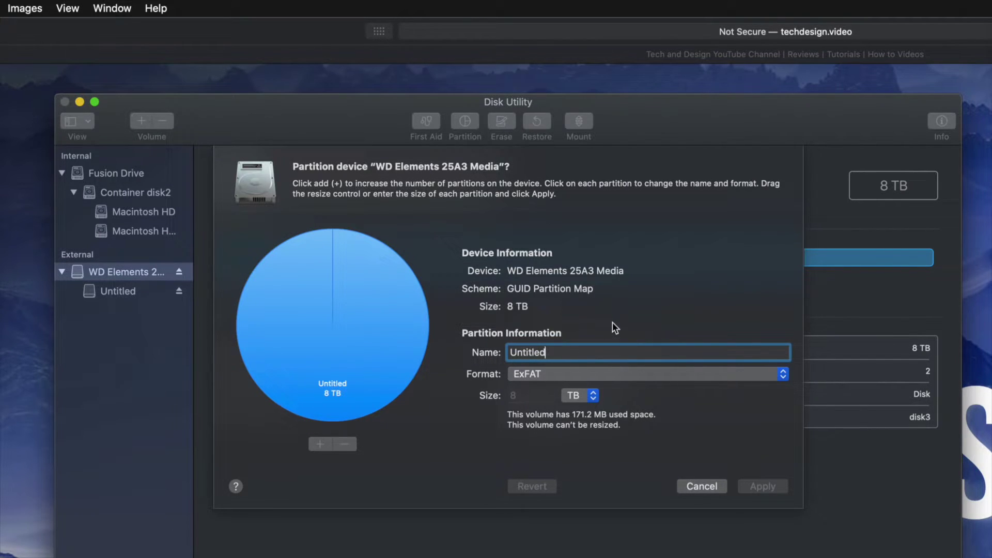
click(591, 396)
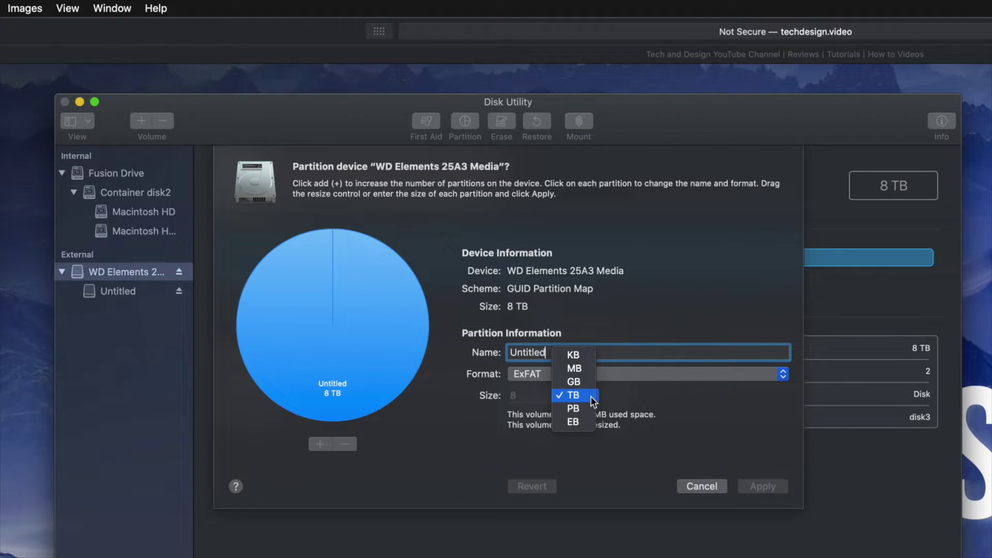
click(577, 398)
key(Tab)
text(2)
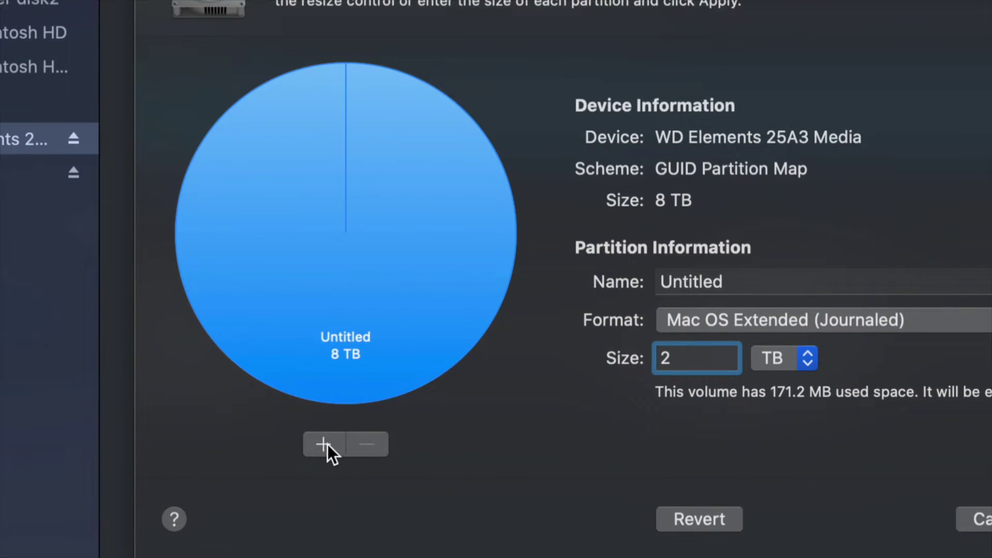
Step: Add two more partitions and resize them to 1.94, 4.61 and 1.44 TB
click(321, 444)
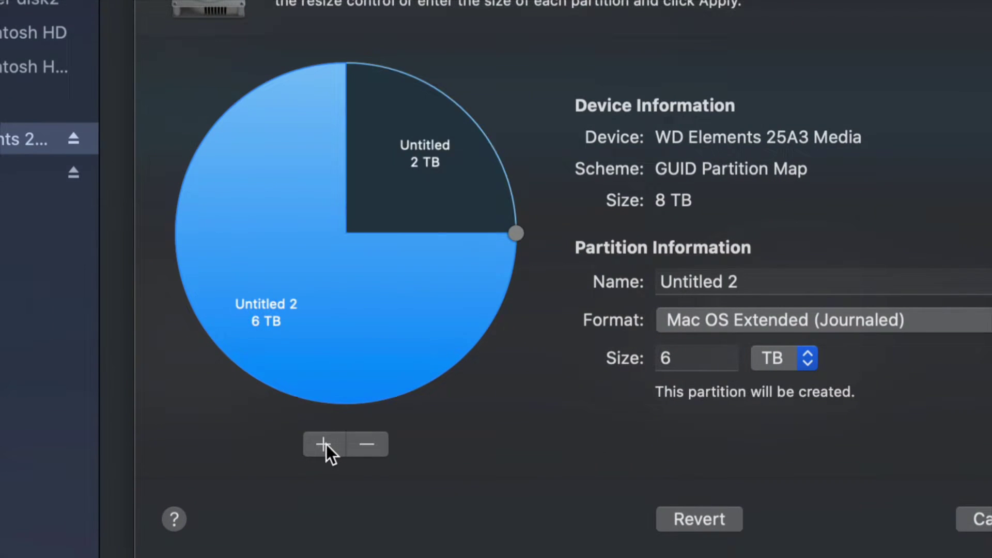
drag(515, 233, 577, 228)
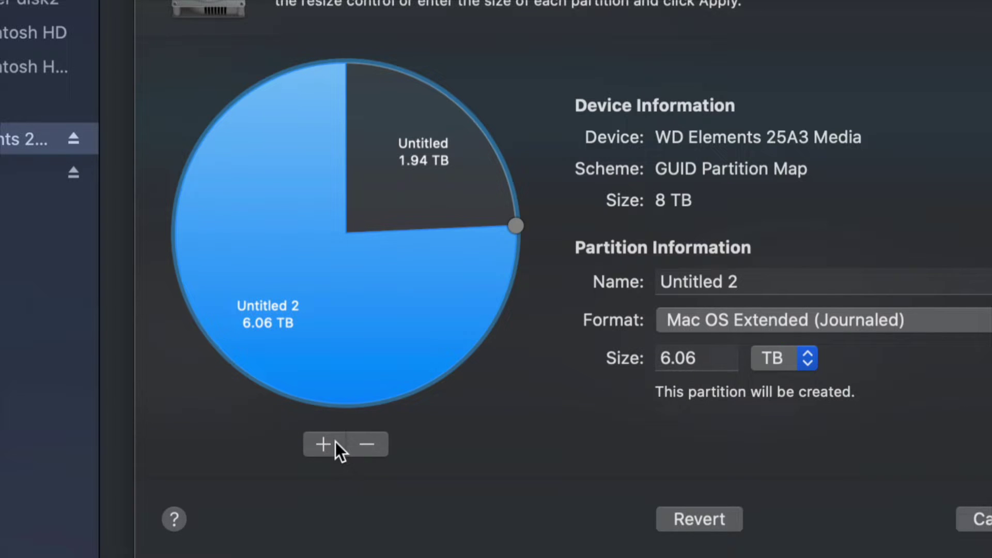
click(321, 442)
drag(228, 355, 188, 158)
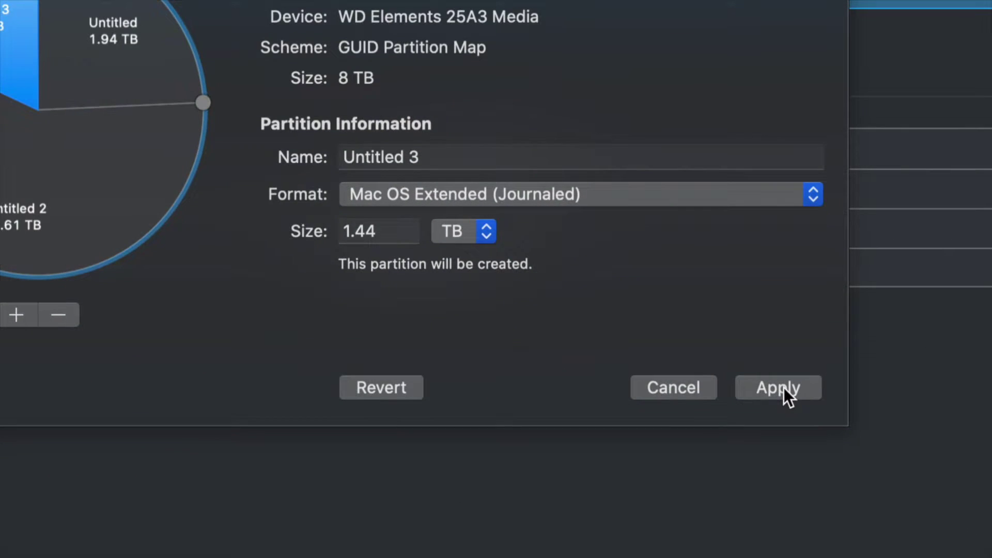
click(802, 380)
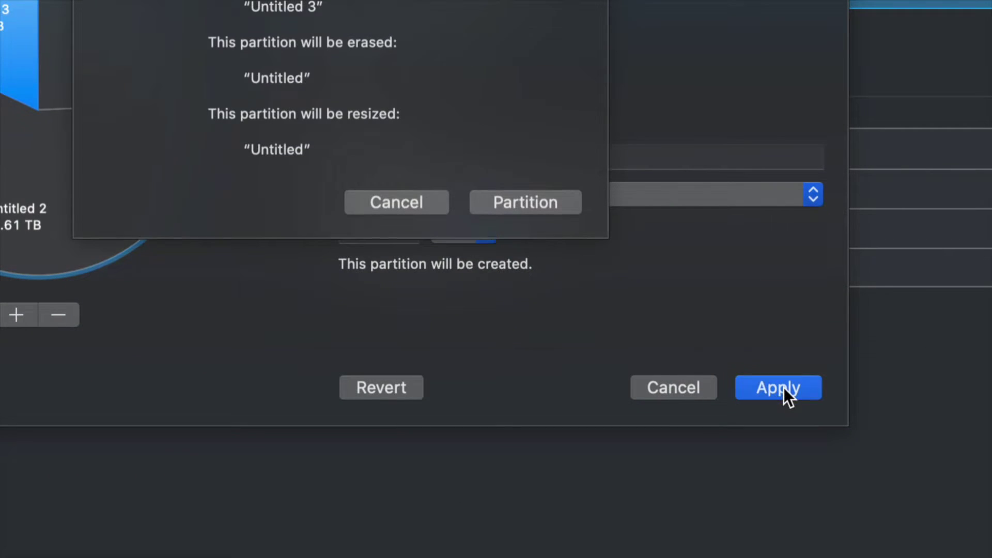
click(520, 204)
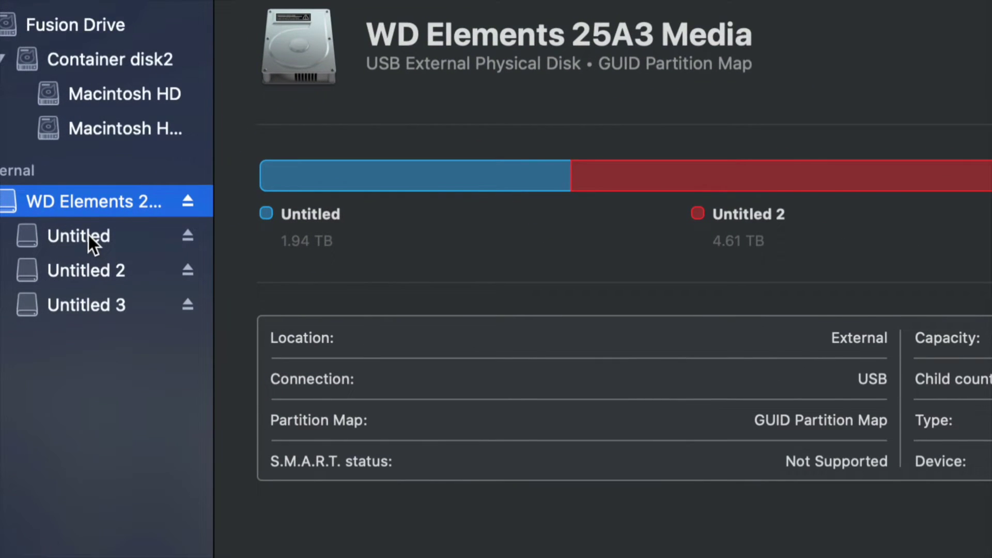
click(94, 242)
click(102, 268)
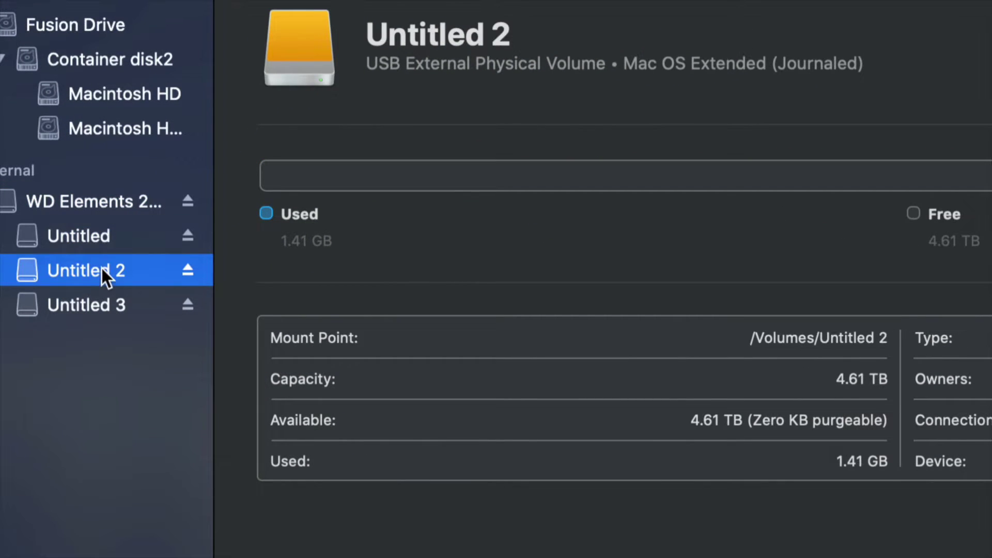
click(108, 311)
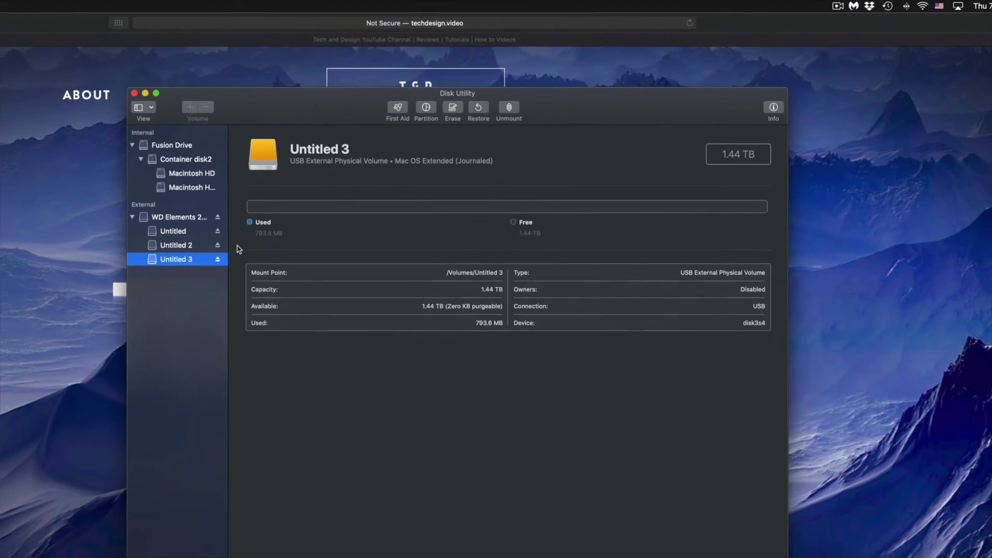
click(189, 240)
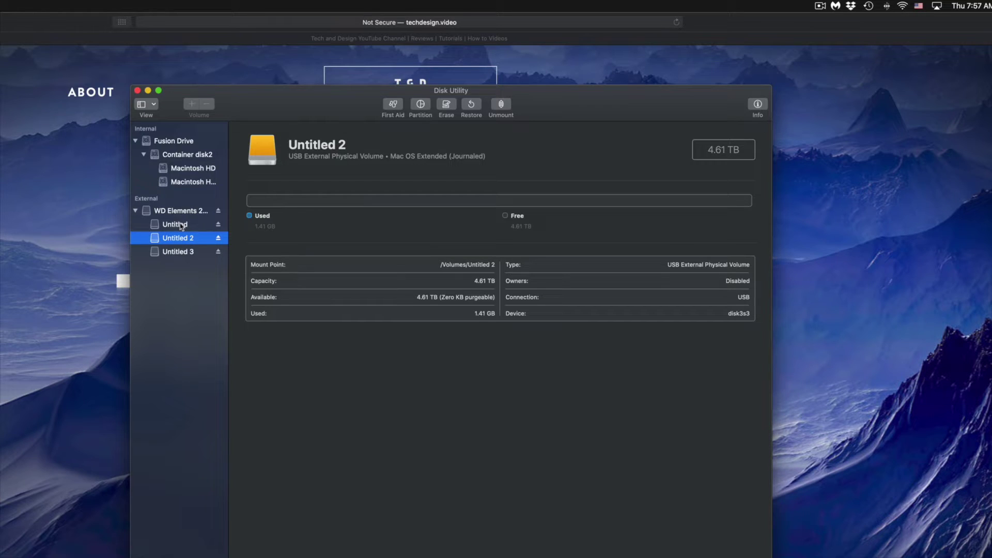
click(183, 226)
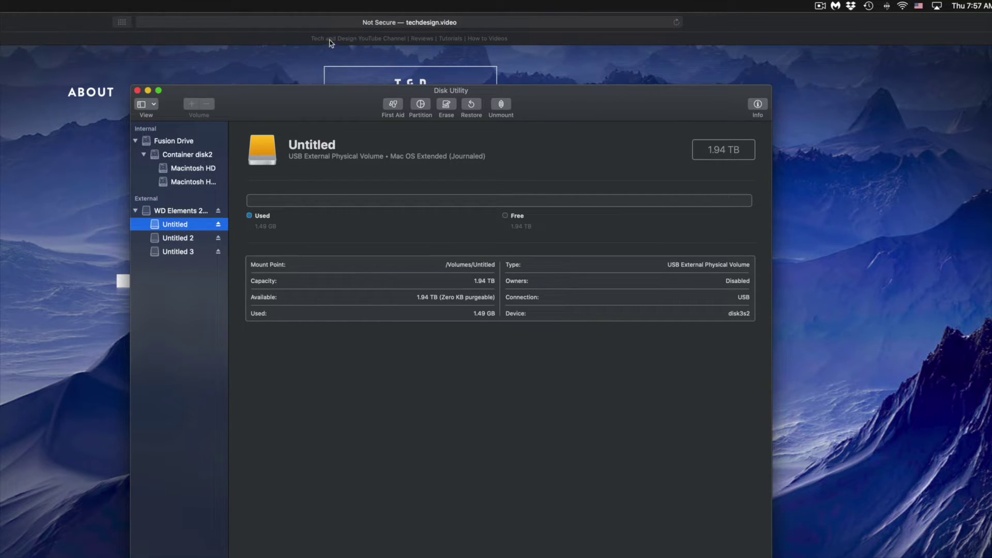
click(182, 210)
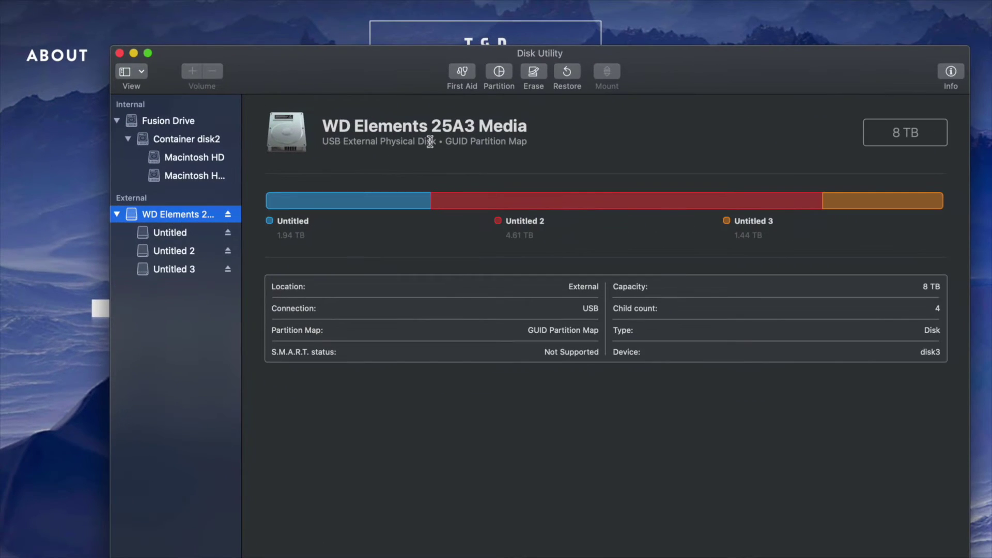
Step: Erase the drive as Mac OS Extended (Journaled), GUID Partition Map, named 'YouTube Backup'
click(534, 72)
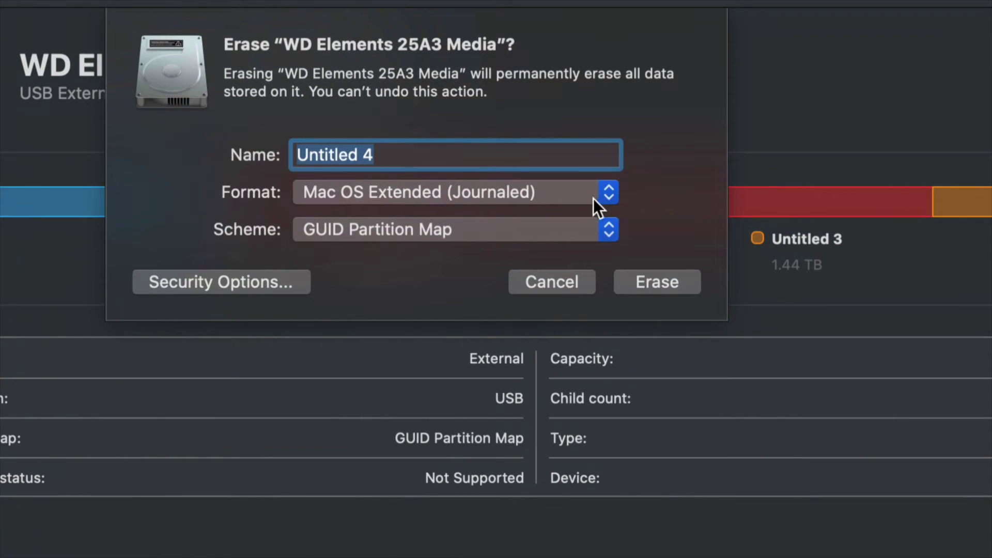
click(606, 203)
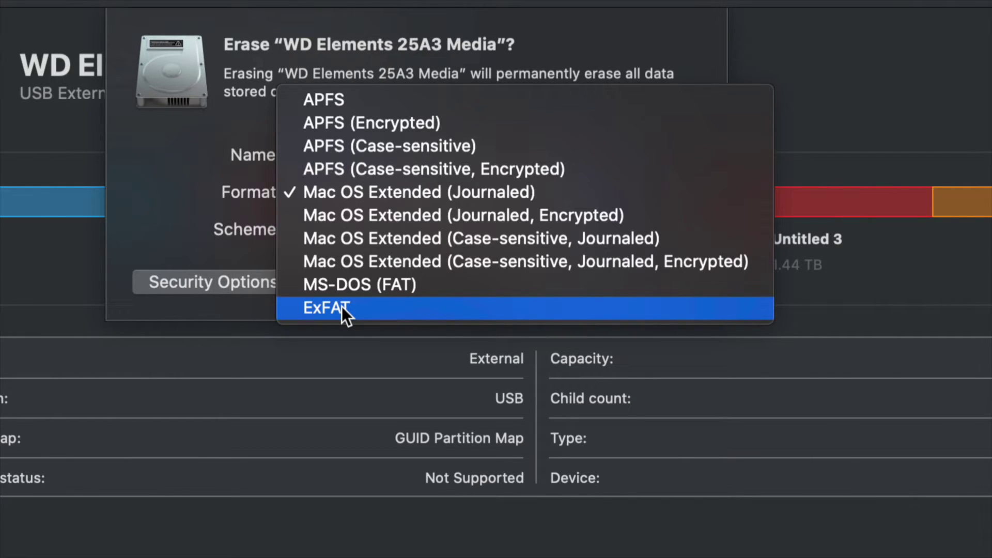
click(188, 228)
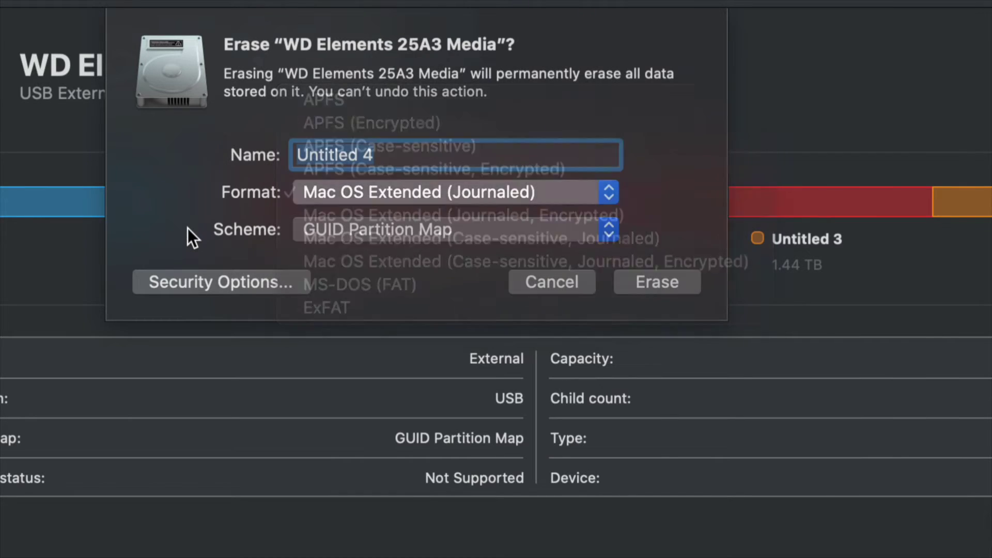
click(576, 196)
click(513, 193)
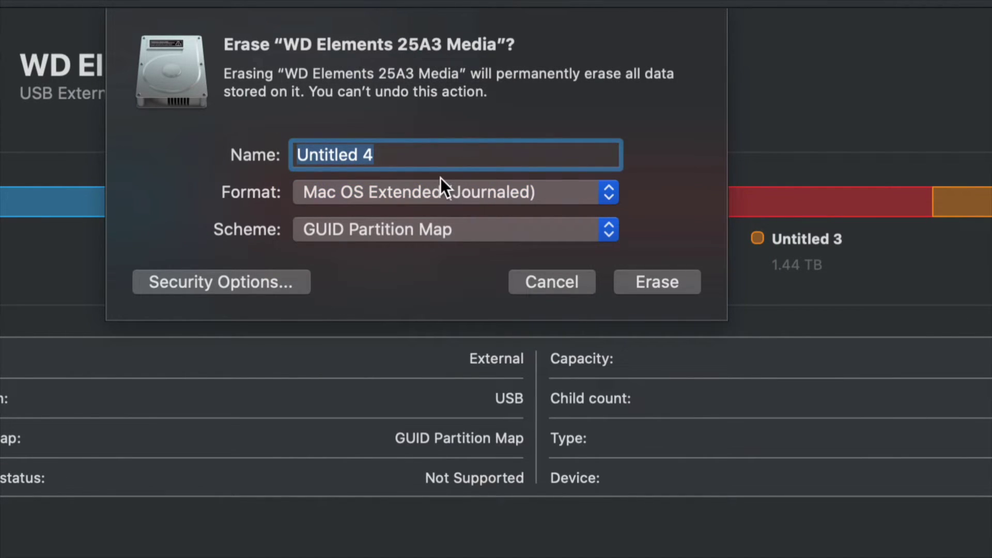
click(443, 229)
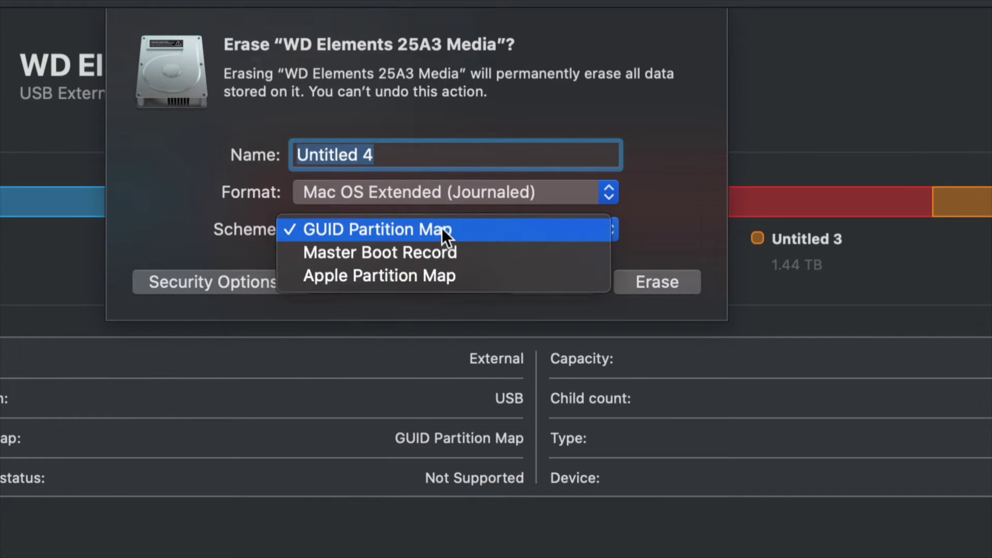
click(368, 228)
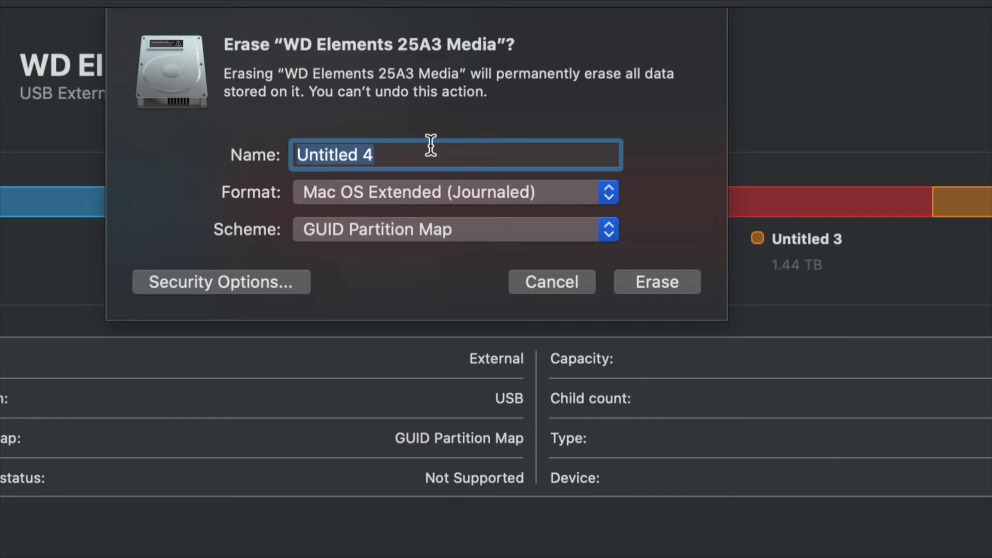
text(YouTube Backup)
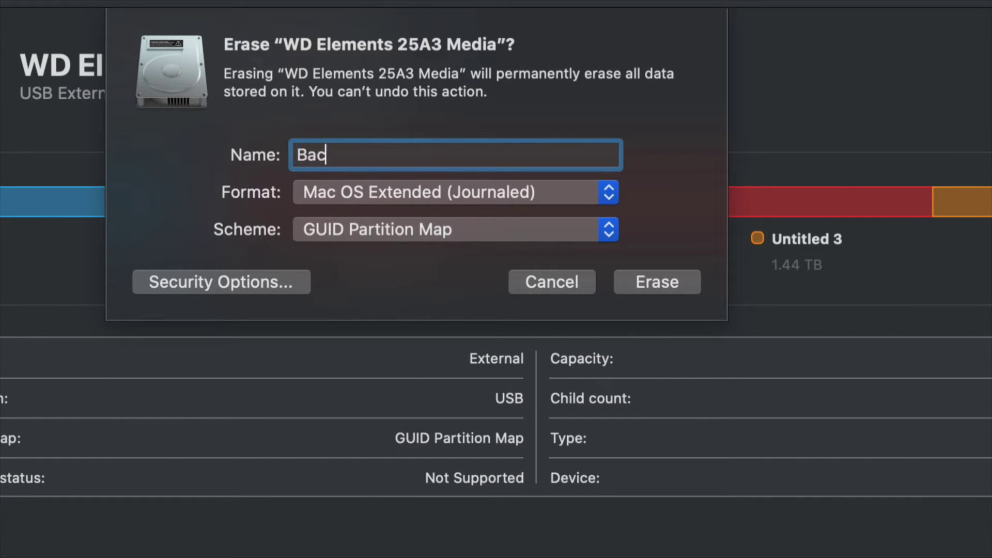
click(671, 279)
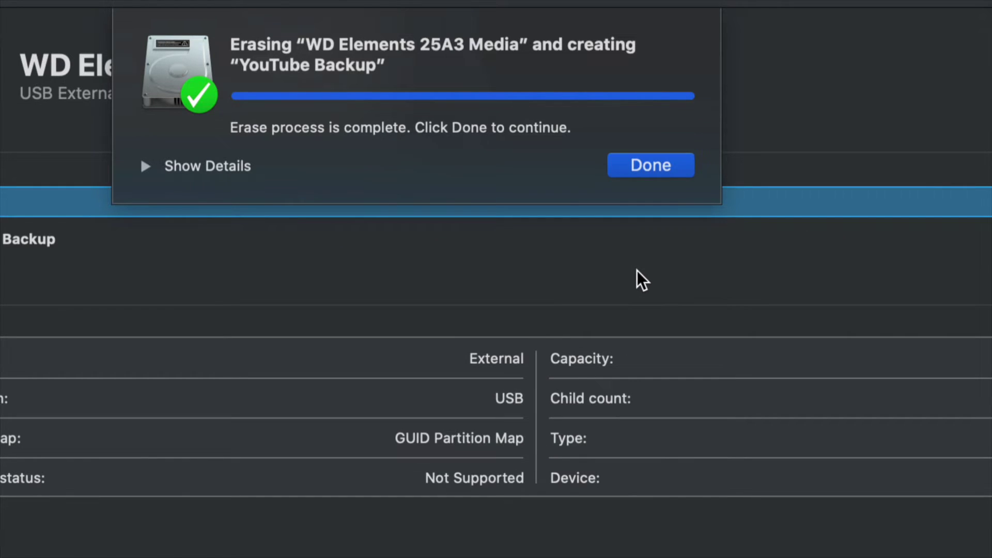
Step: Dismiss the erase notice and view the YouTube Backup volume's details, keeping its name
click(672, 168)
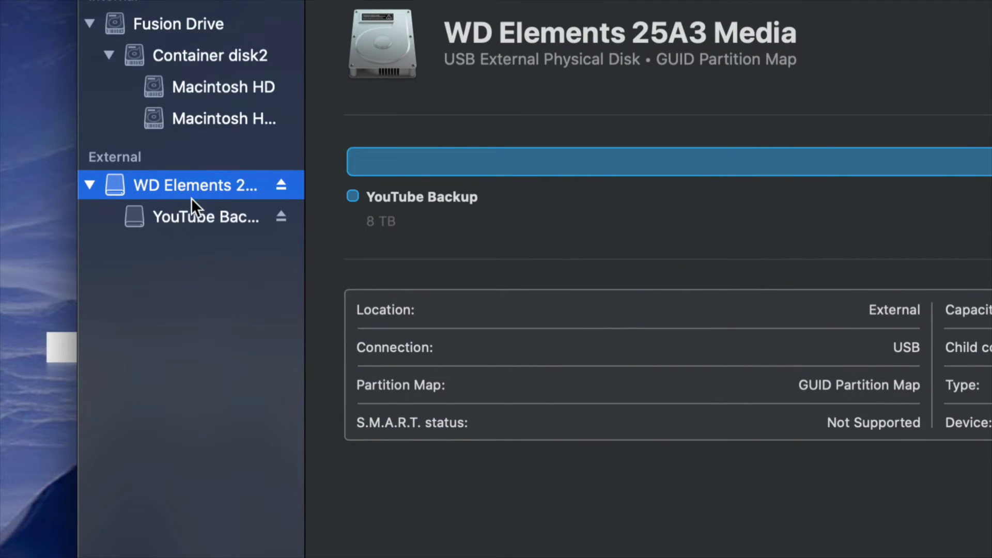
click(183, 216)
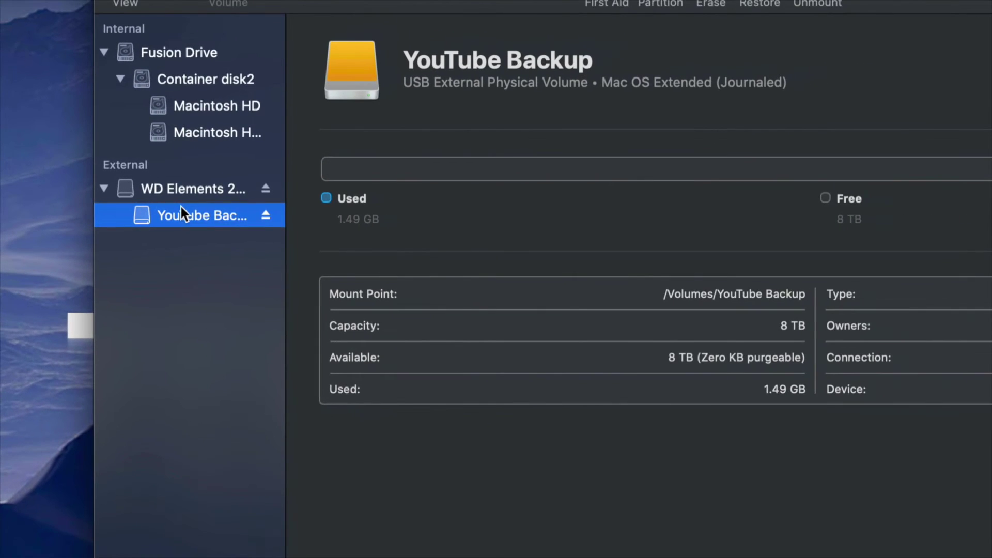
click(182, 215)
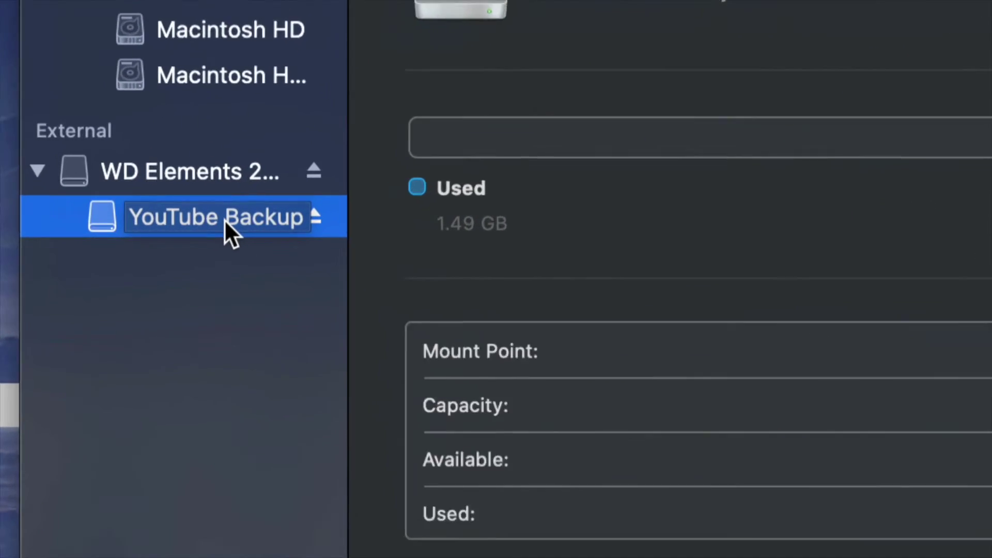
key(Return)
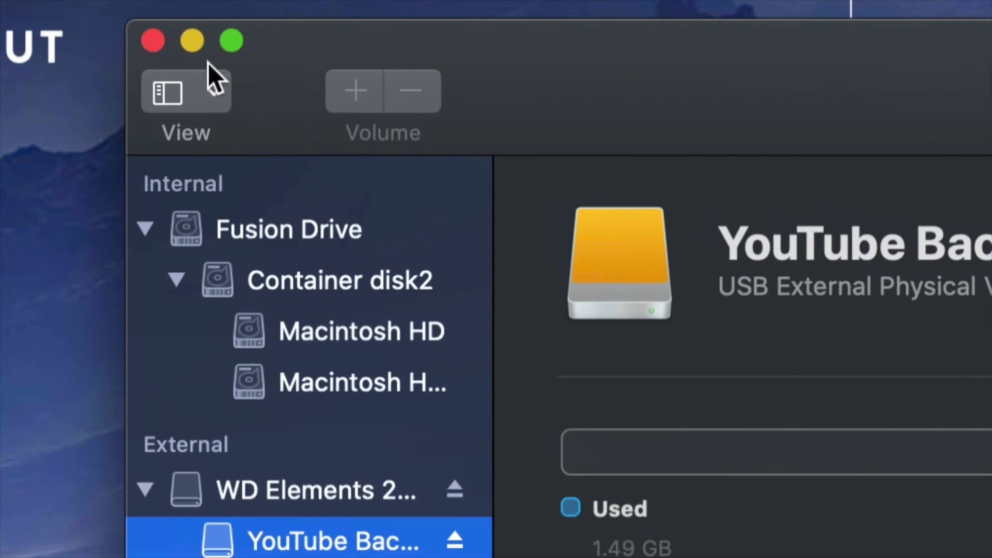
Step: Switch the sidebar to Show Only Volumes so the drive appears as YouTube Backup
click(212, 75)
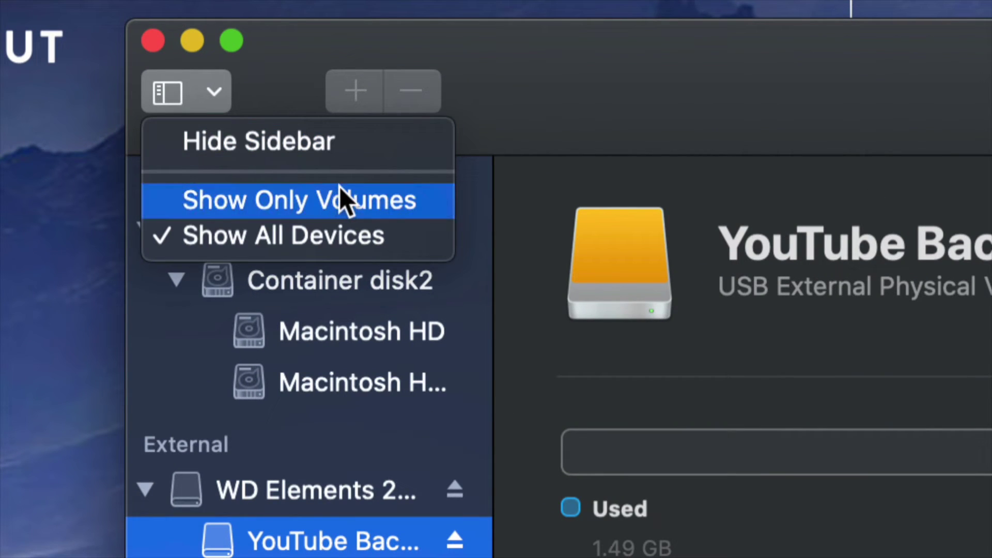
click(330, 204)
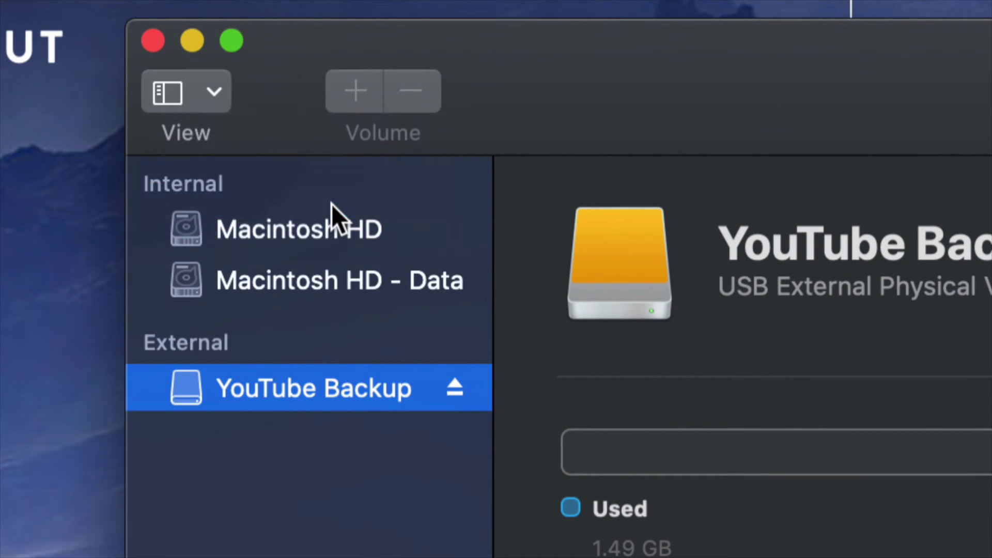
click(226, 108)
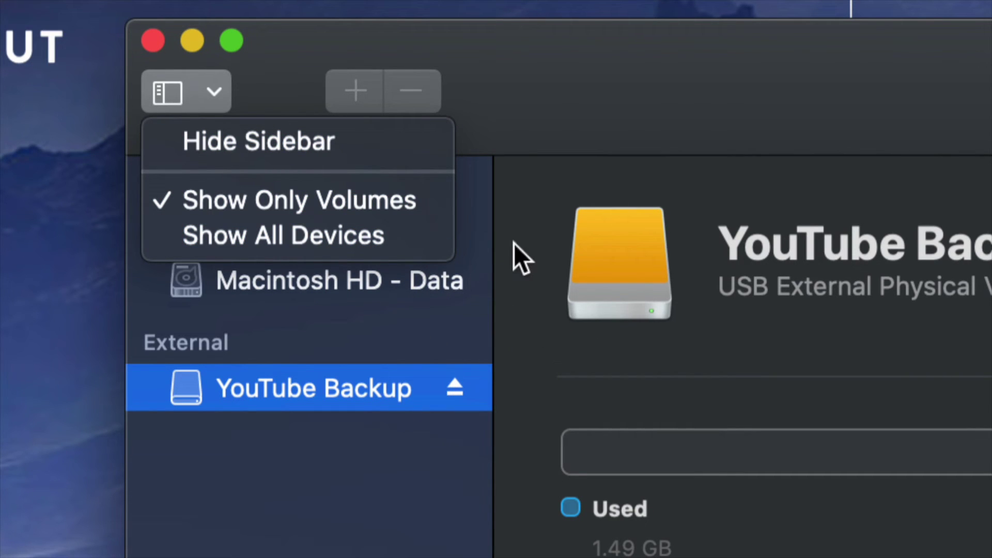
click(555, 107)
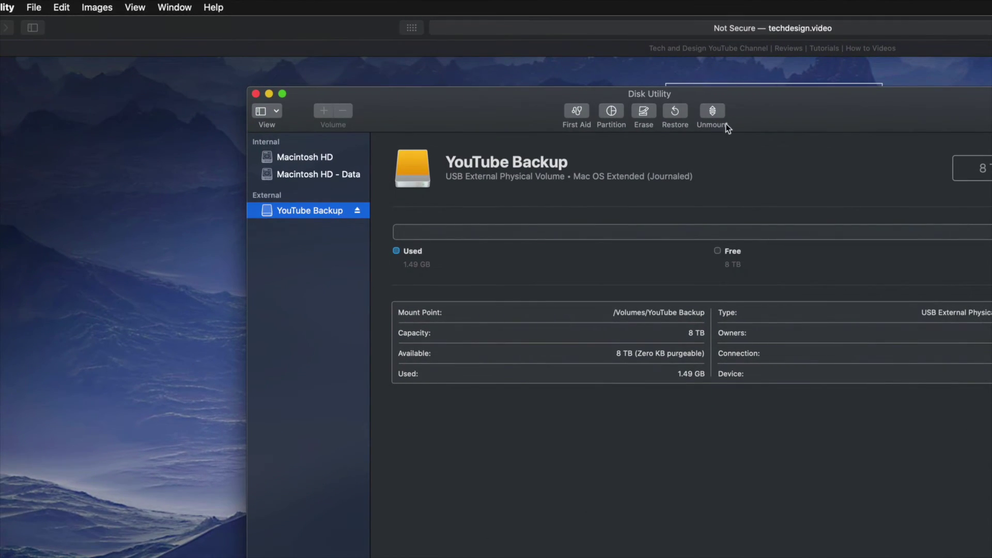
drag(765, 113, 666, 101)
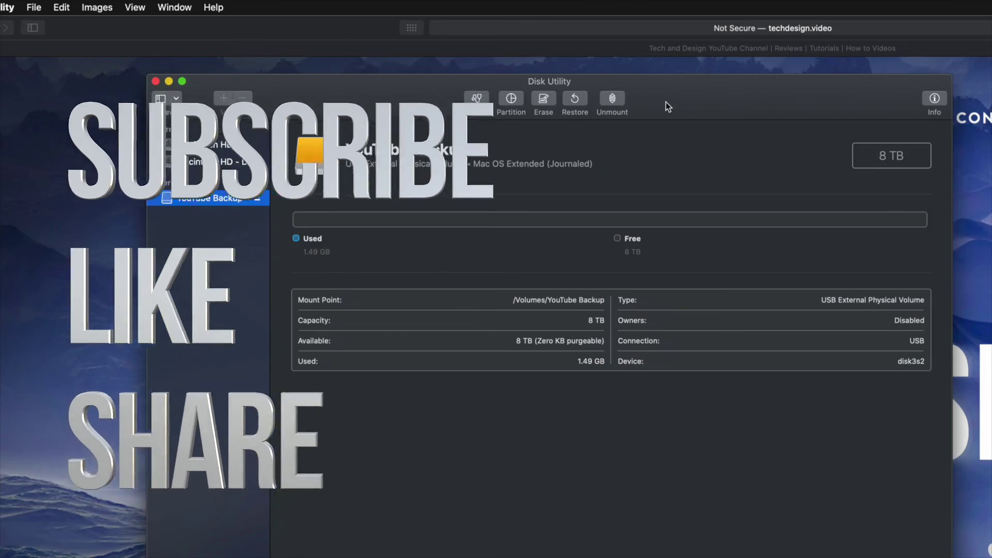